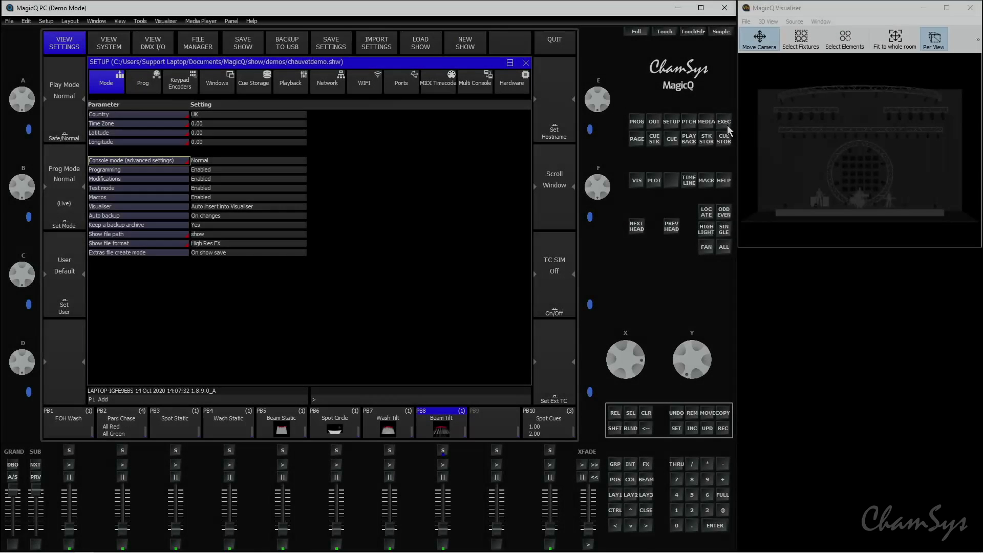
Open the Execute window on page 5, look at its execute view and return to the design view
left_click(726, 122)
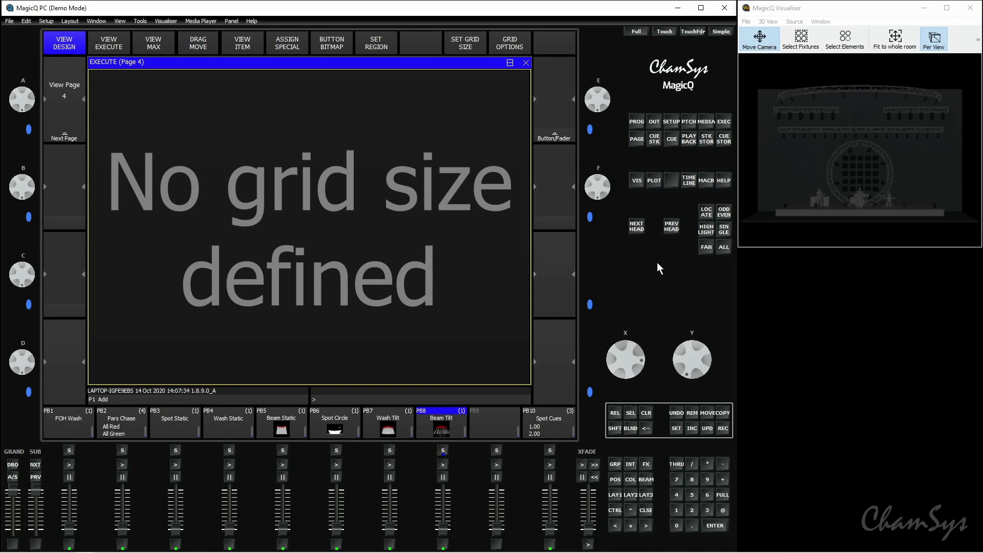
left_click(72, 113)
left_click(74, 75)
left_click(75, 77)
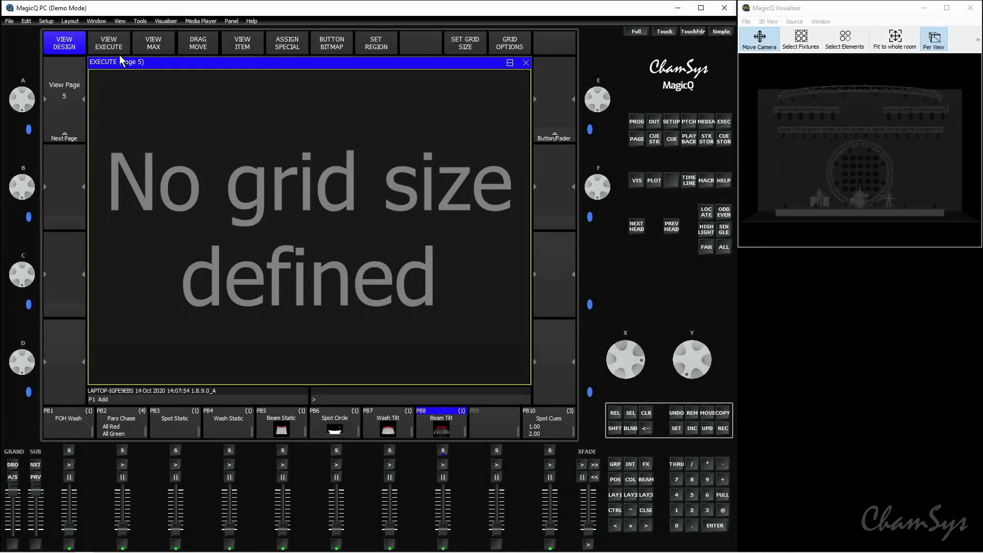
left_click(121, 51)
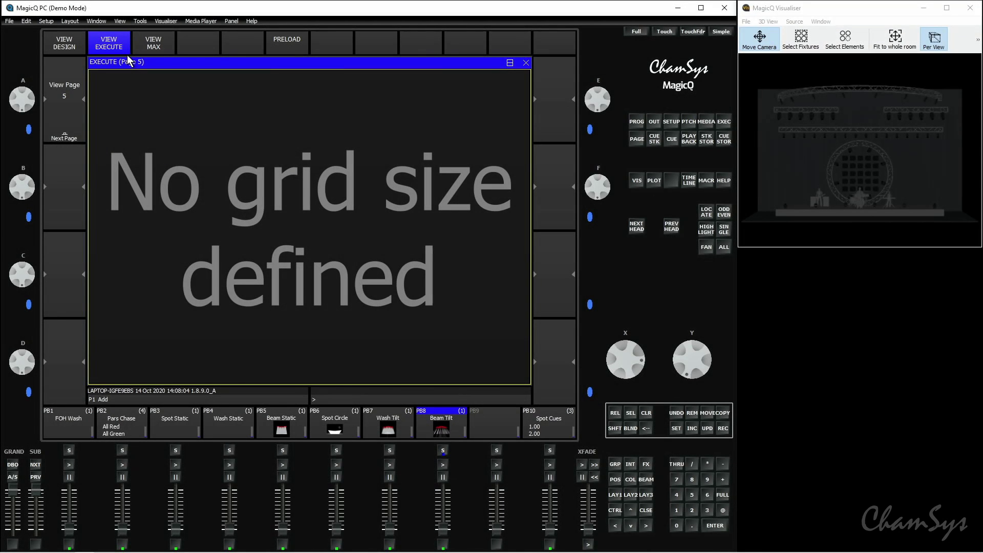
left_click(77, 51)
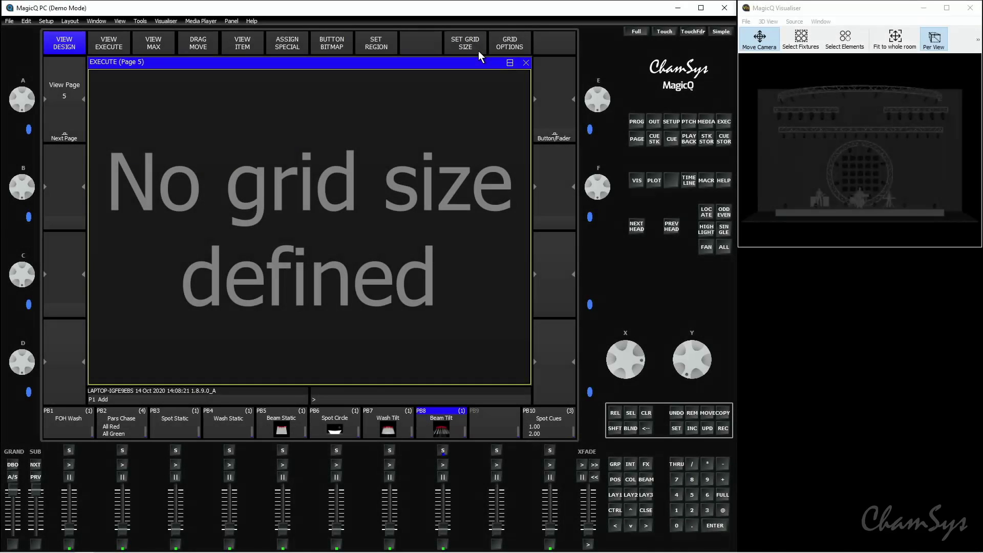
Set the grid size of Execute page 5 to 10/10
left_click(479, 52)
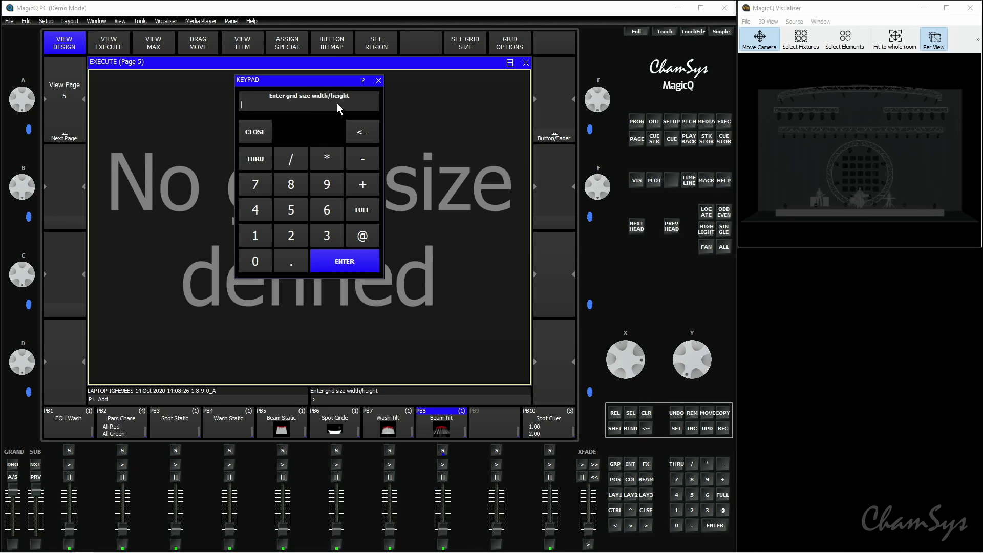
left_click(261, 235)
left_click(266, 256)
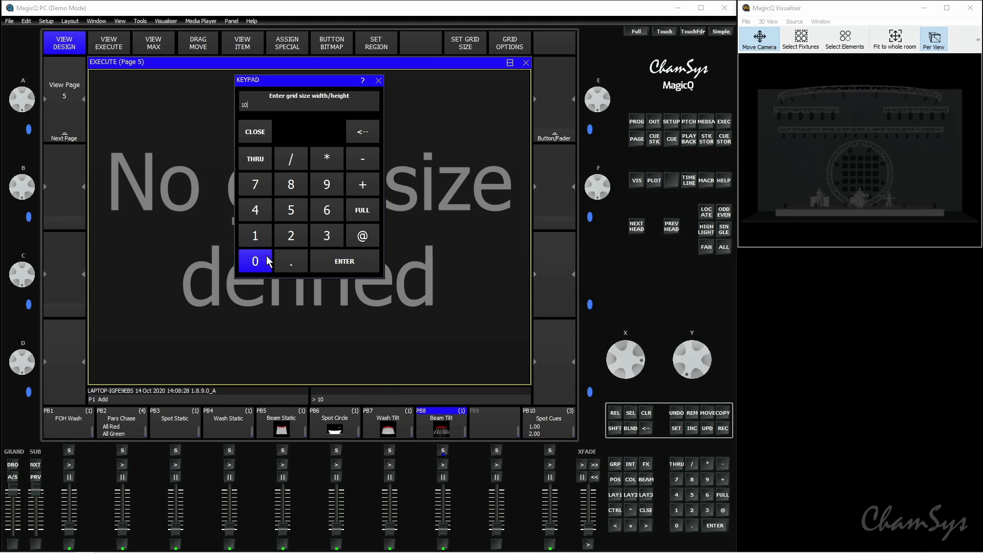
left_click(299, 158)
left_click(266, 241)
left_click(262, 256)
left_click(361, 261)
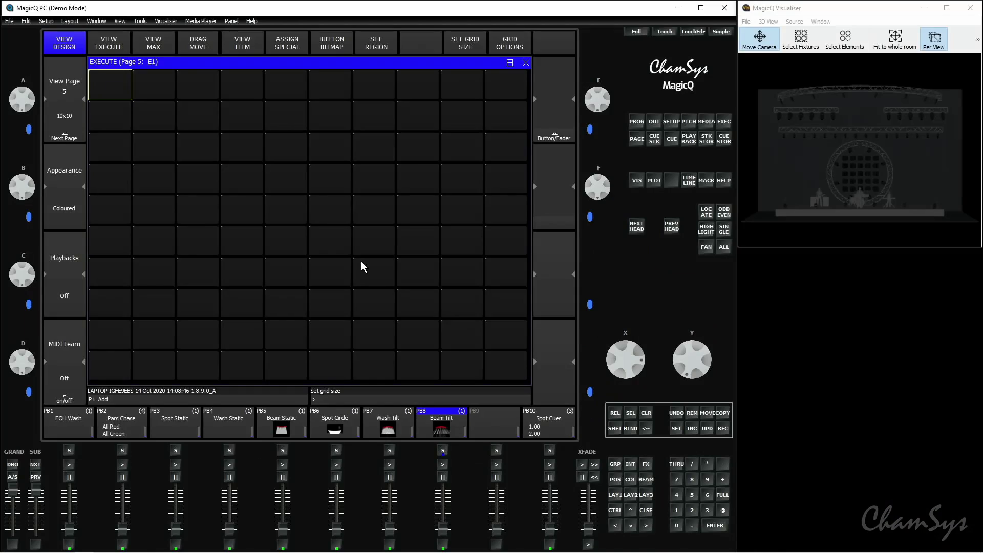
Select and locate the MavMK2Spot group, and give it the Amber colour and Fan Out position palettes
left_click(615, 494)
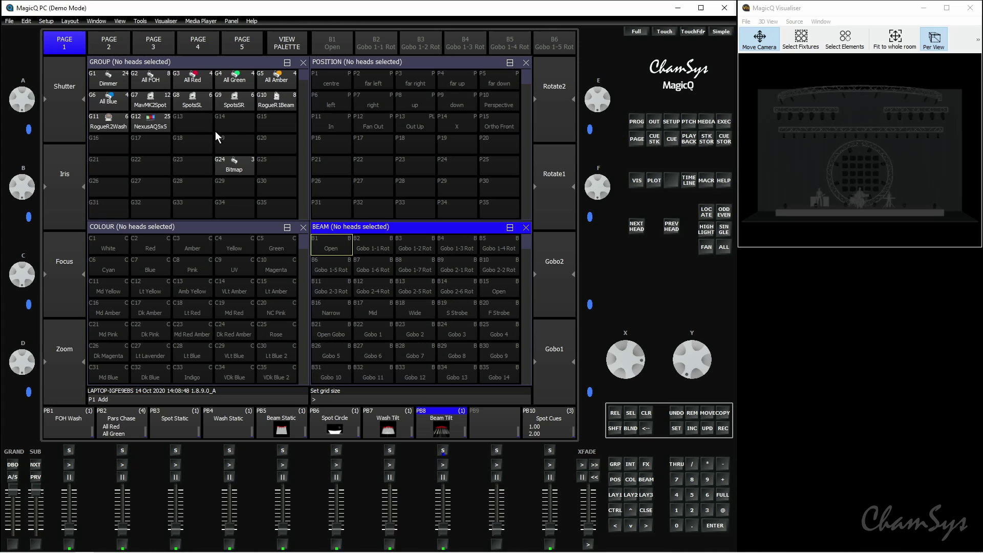
left_click(166, 101)
left_click(287, 47)
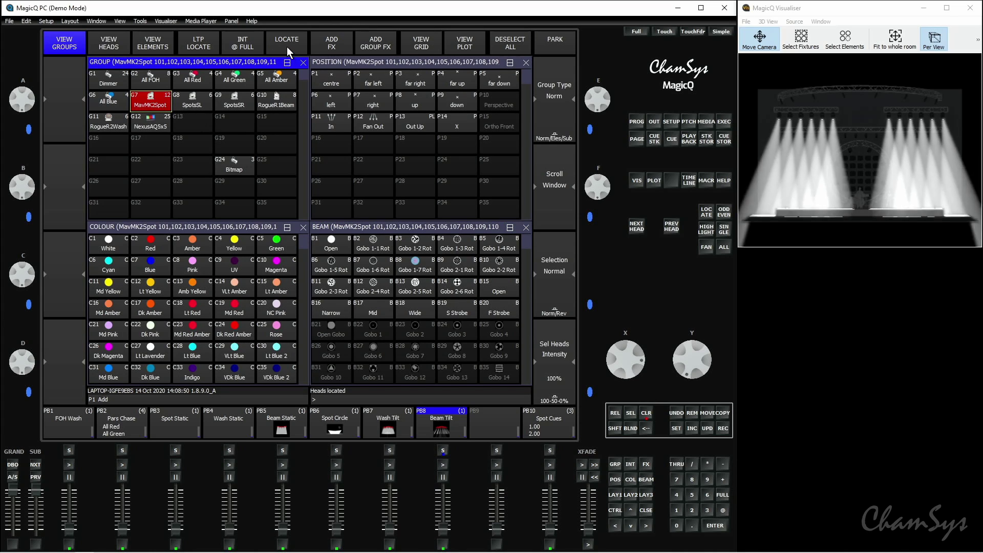
left_click(196, 248)
left_click(373, 129)
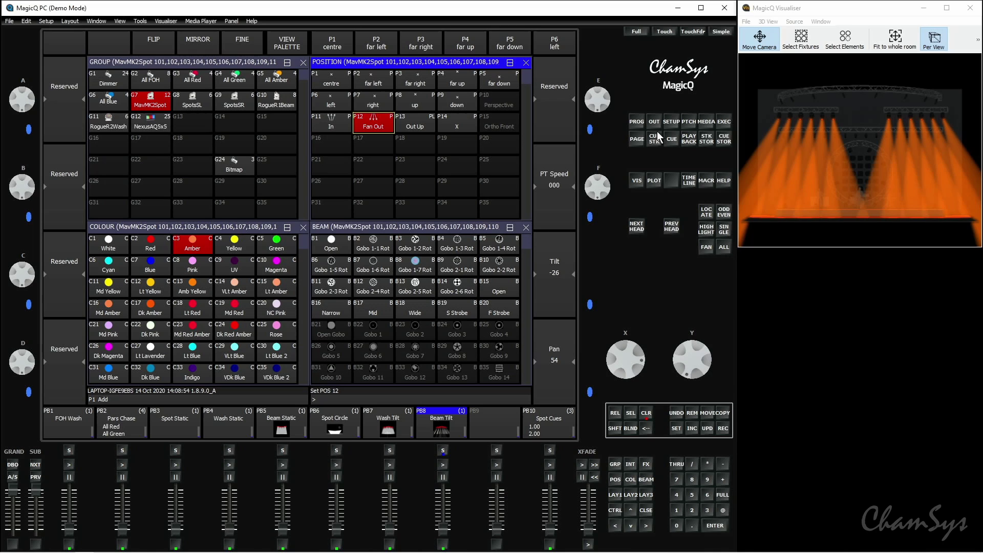
Record the programmed spot look to the Execute grid cell in the fifth row, fourth column
left_click(727, 121)
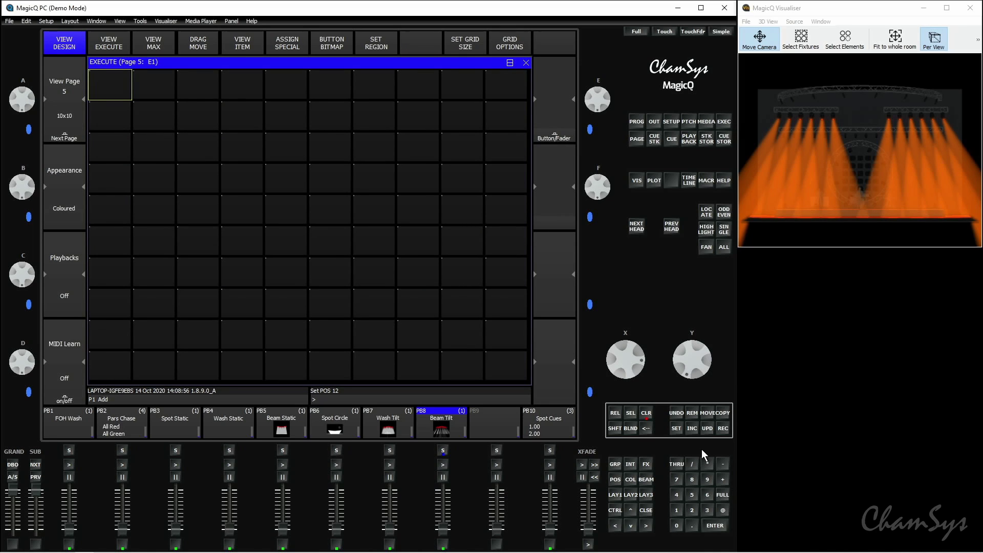
left_click(722, 429)
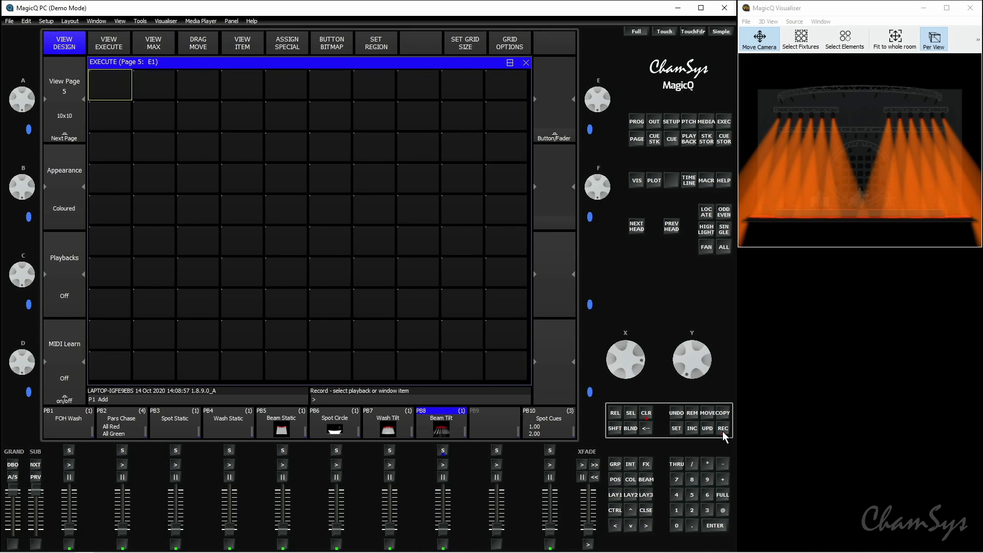
left_click(237, 211)
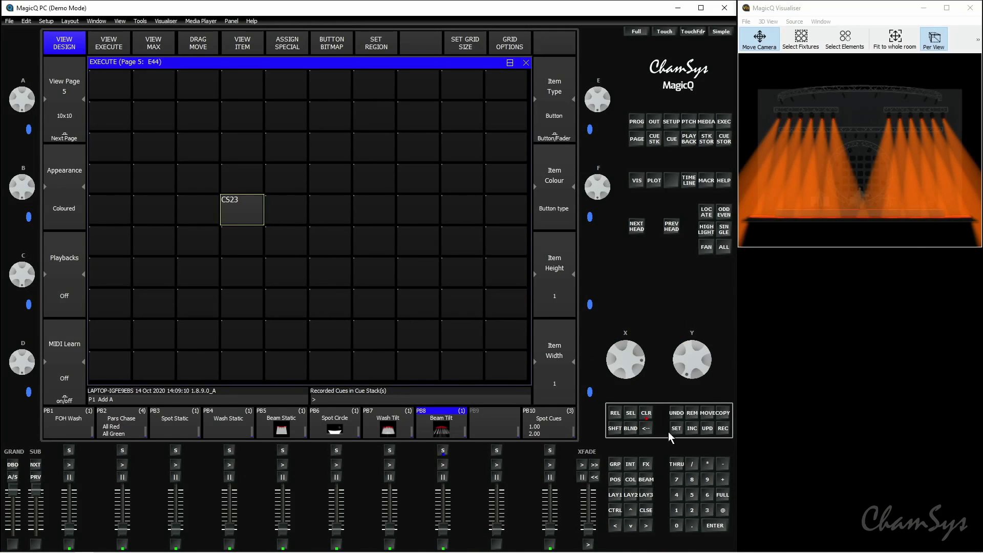
Name the recorded Execute item "Spots"
left_click(682, 433)
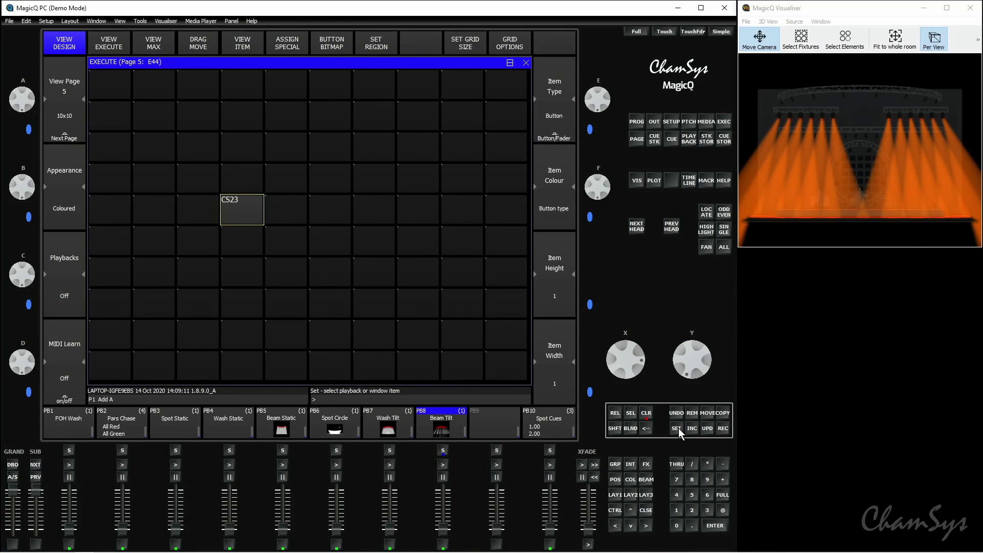
left_click(250, 211)
type("Spots")
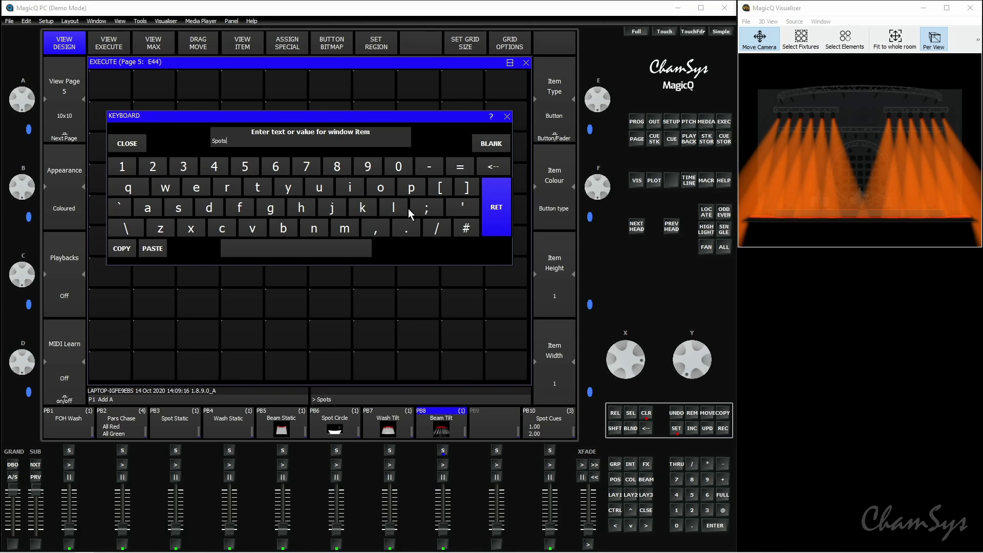
left_click(495, 215)
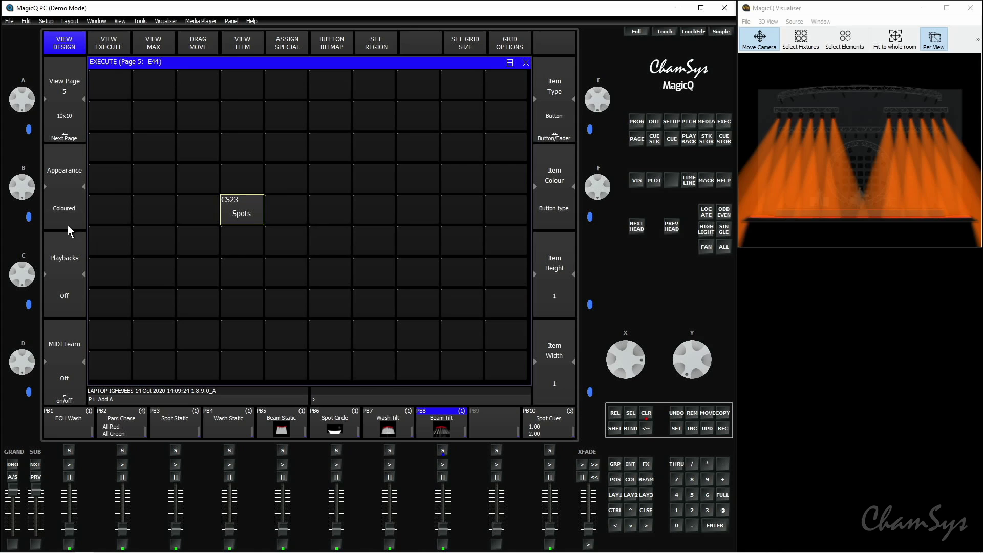
Go through the page appearance options, keep Coloured, and set the Spots item's colour to Cyan
left_click(79, 202)
left_click(79, 155)
left_click(79, 156)
left_click(78, 192)
left_click(572, 205)
left_click(572, 206)
Copy the Beam Tilt playback to the Execute grid cell in the fifth row, seventh column
left_click(724, 414)
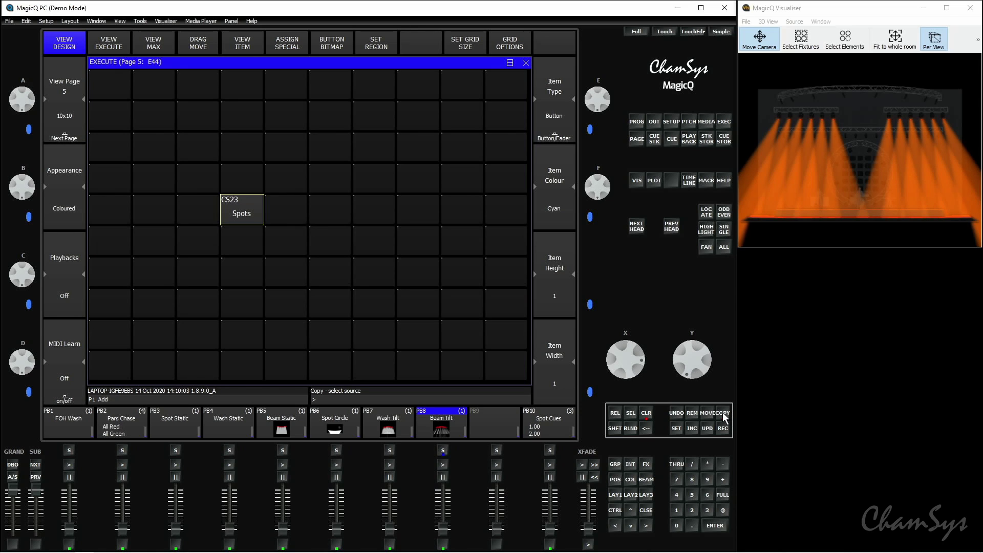
left_click(455, 432)
left_click(386, 222)
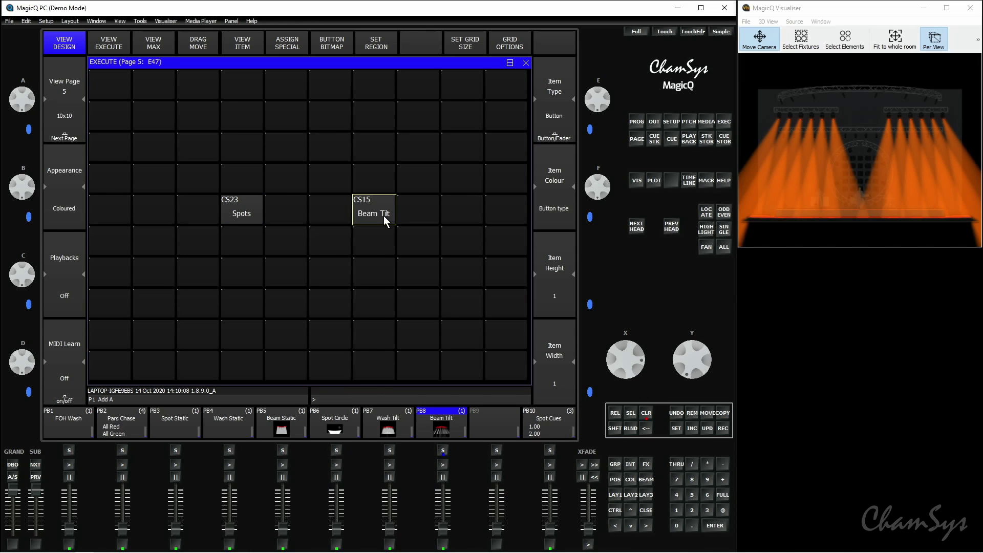
Clear the programmer and test the Spots and Beam Tilt buttons in the execute view
left_click(646, 416)
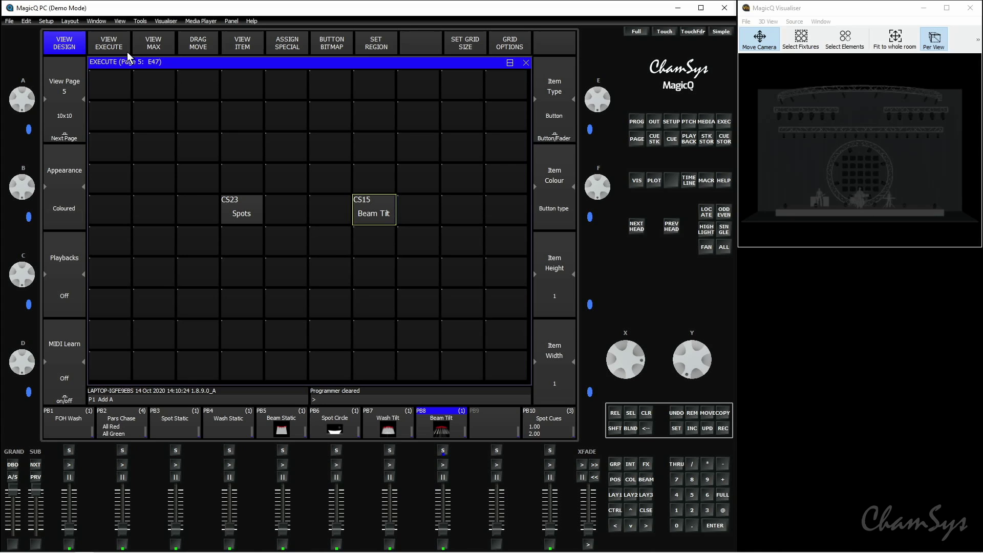
left_click(111, 47)
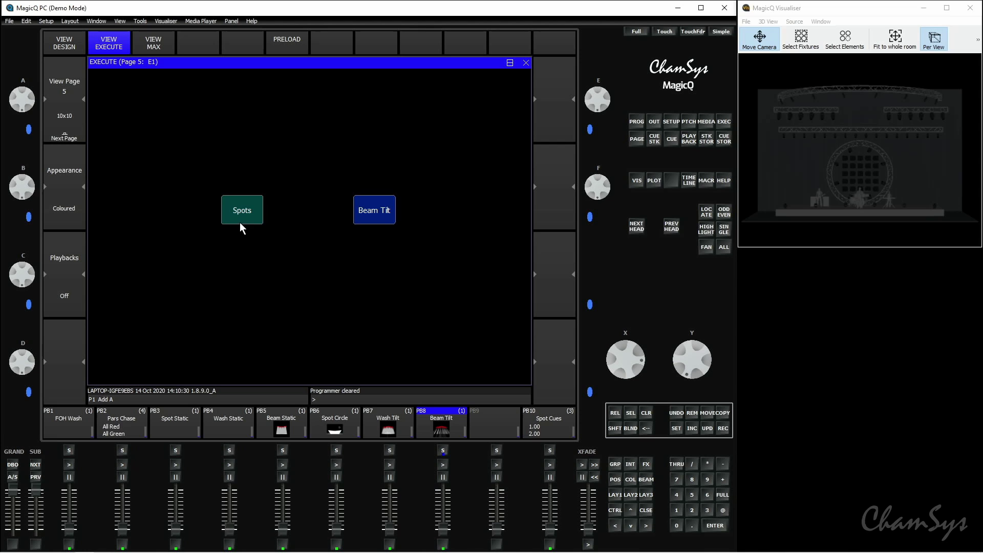
left_click(385, 217)
left_click_drag(245, 210, 247, 209)
left_click_drag(398, 220, 318, 224)
left_click_drag(230, 210, 235, 213)
Change the Beam Tilt item's type to Fader in the design view and try the fader in the execute view
left_click(75, 47)
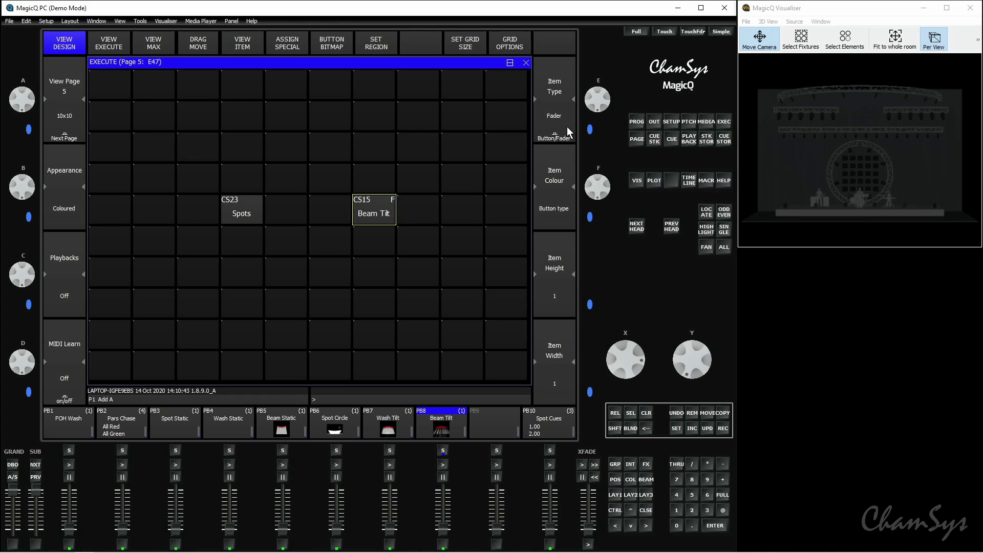
left_click(119, 42)
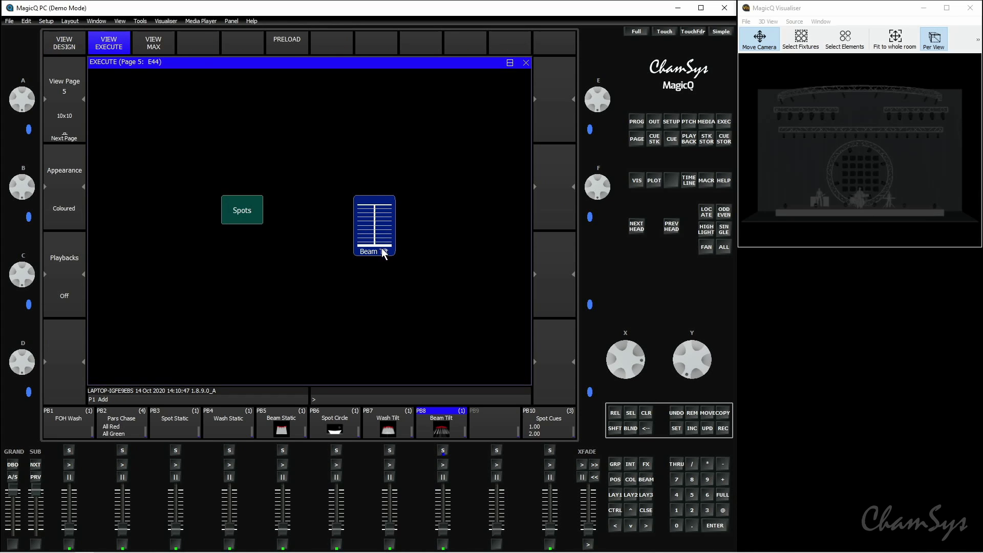
mouse_move(385, 244)
left_mouse_down()
mouse_move(387, 211)
mouse_move(385, 247)
left_mouse_up()
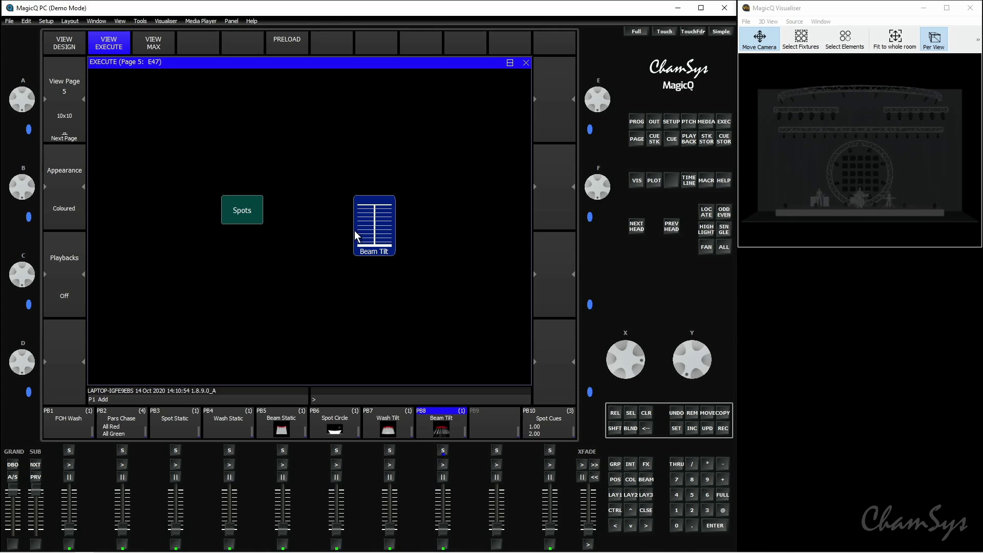
Return to the design view and toggle the Beam Tilt item's type to Button and back to Fader
left_click(78, 45)
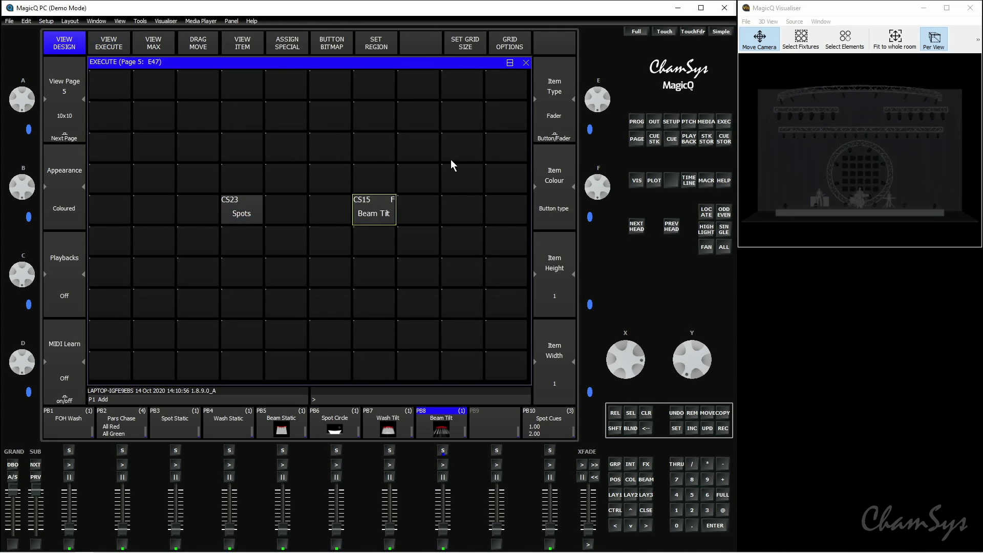
left_click(569, 130)
left_click(384, 220)
left_click(565, 134)
Resize the Beam Tilt fader to width 3 and height 5, and show the page in the execute view
left_click(567, 380)
left_click(565, 383)
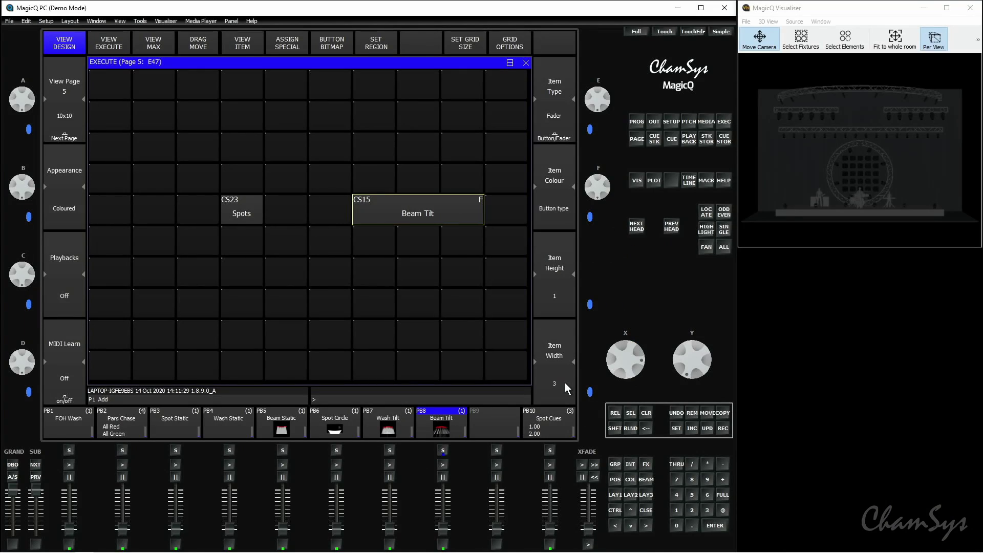
left_click(566, 293)
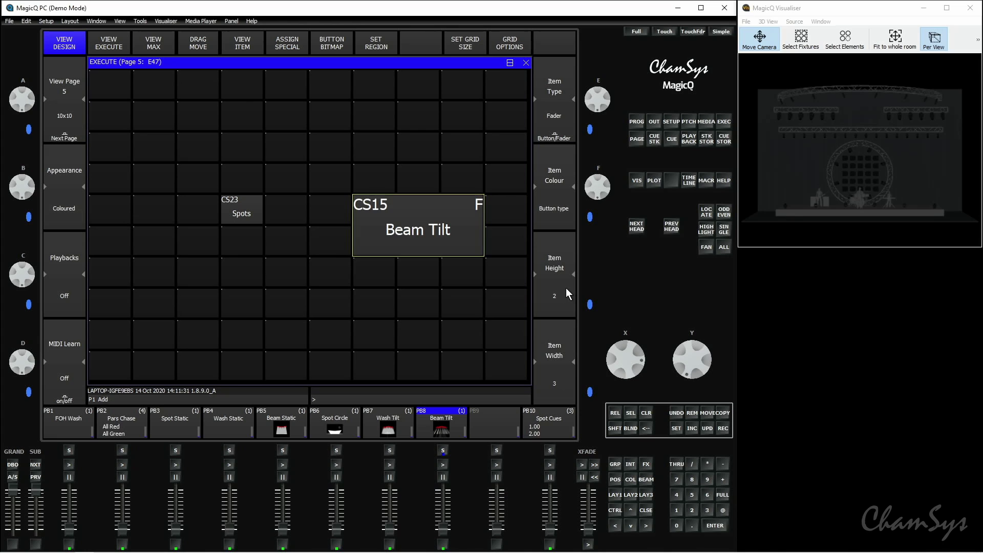
left_click(566, 293)
left_click(567, 293)
left_click(566, 293)
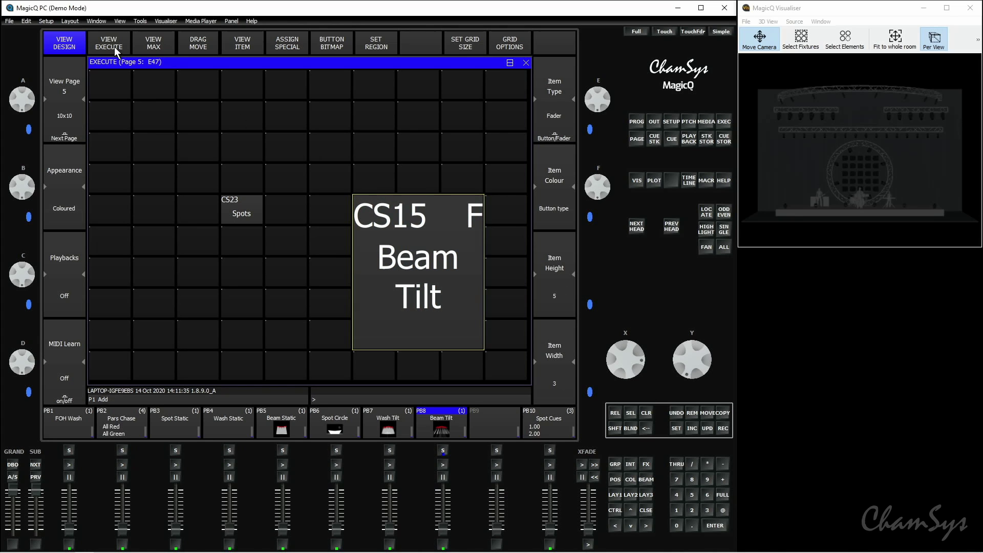
left_click(120, 34)
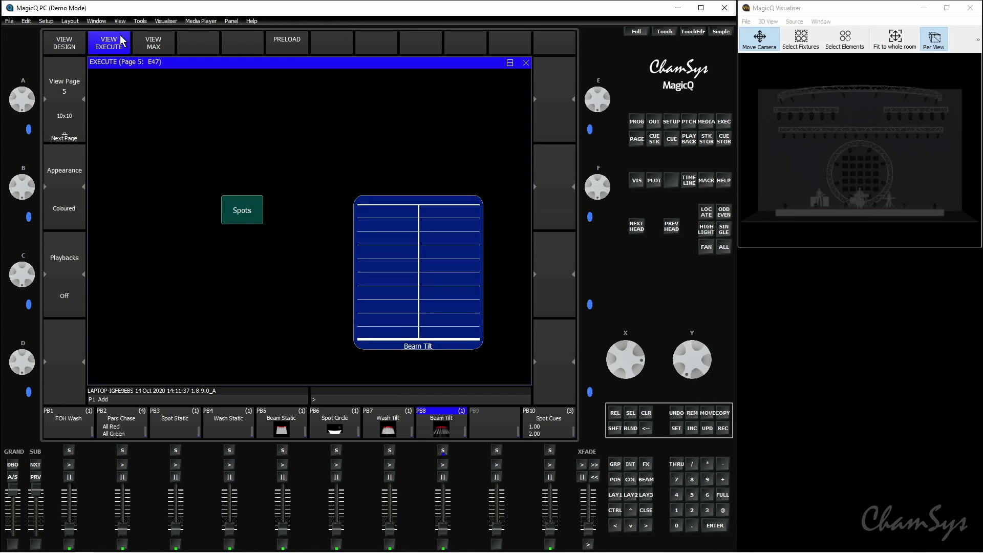